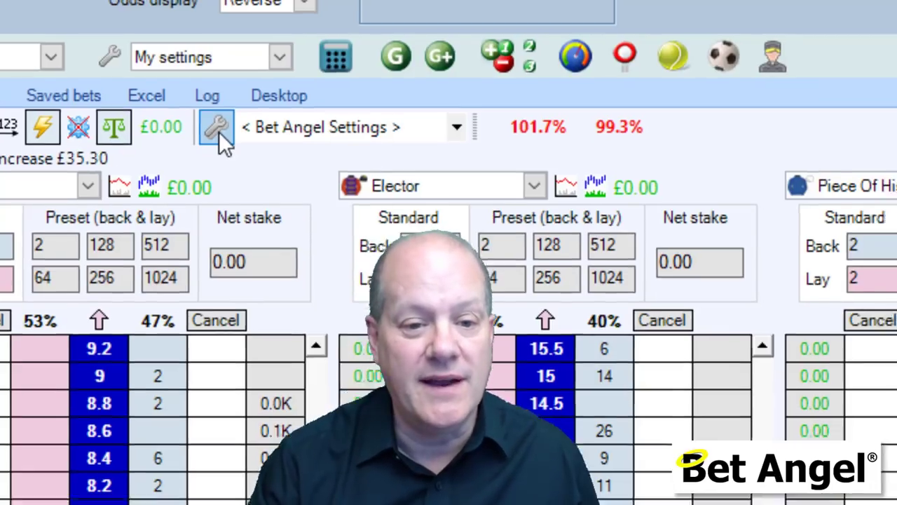
Open Ladder Settings at the Additional Information tab, showing Row 1.
click(224, 133)
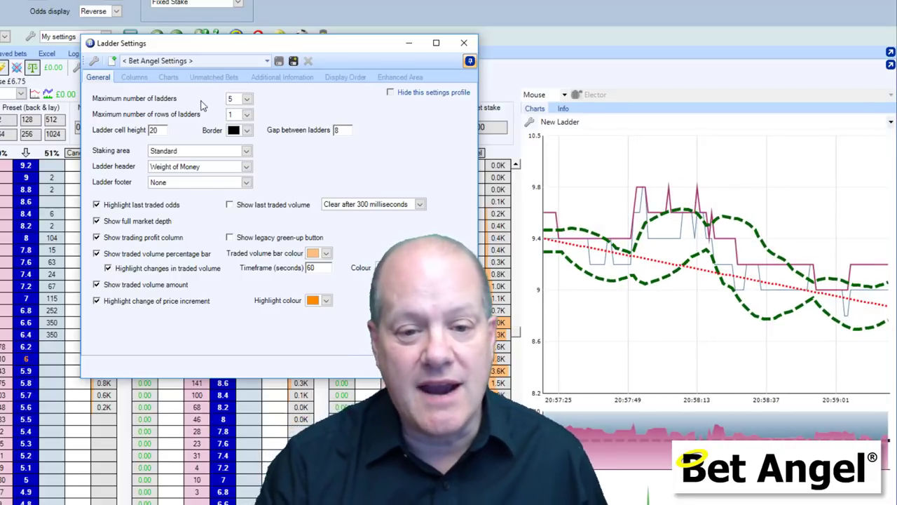
click(281, 77)
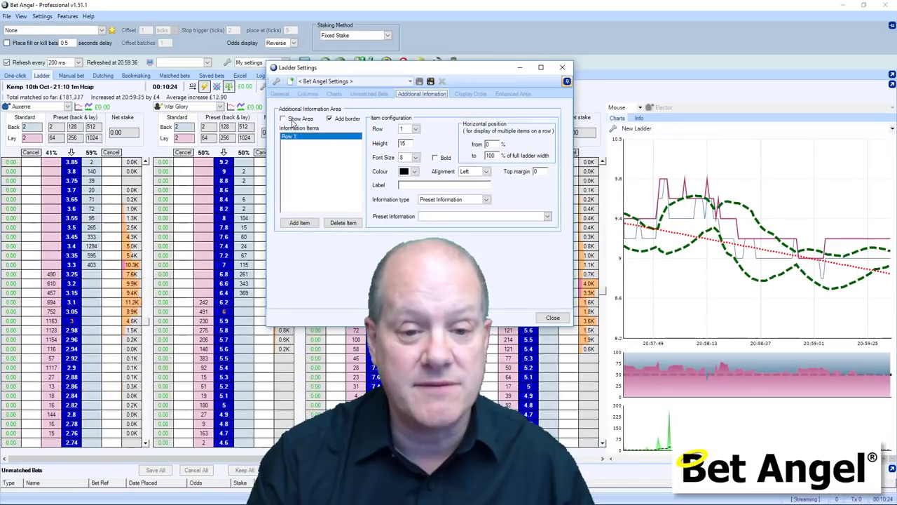
Turn on Show Area for Additional Information, leaving the text colour unchanged.
click(115, 112)
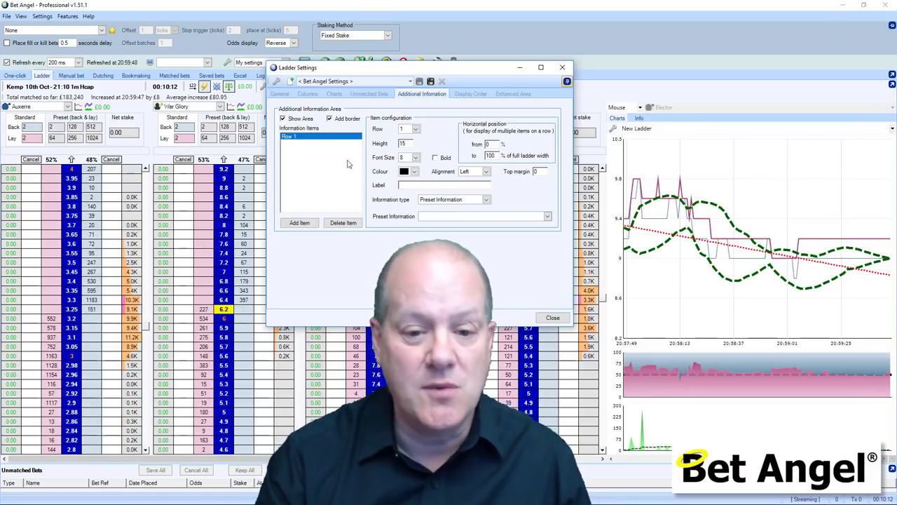
click(415, 172)
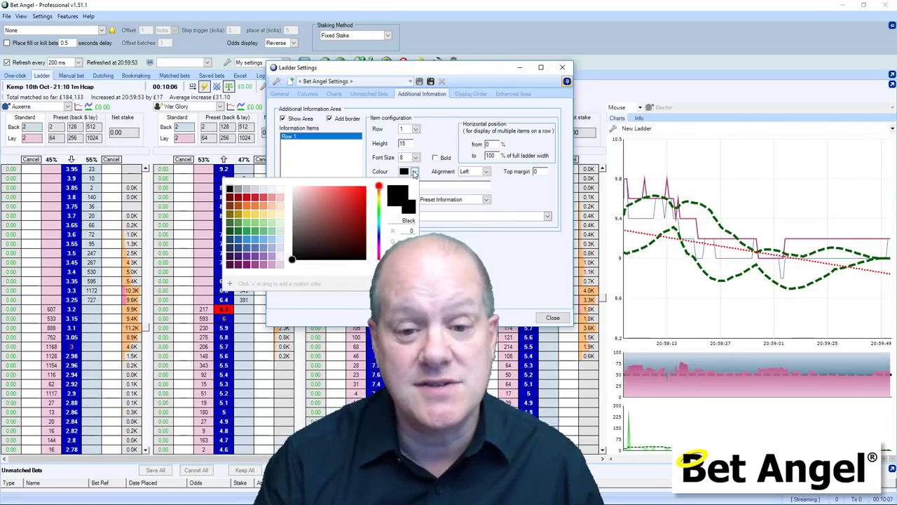
click(489, 248)
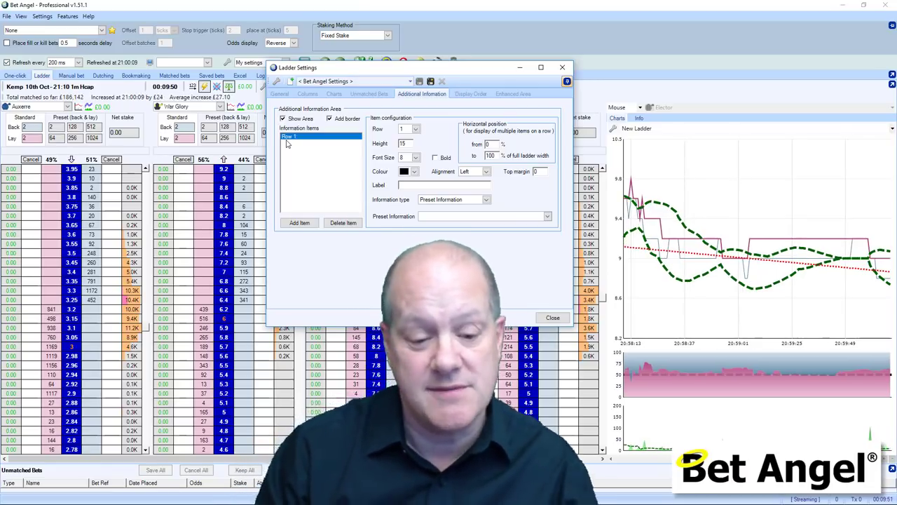
Add information rows until Rows 1–7 exist, then go to Display Order.
click(299, 223)
click(300, 223)
click(301, 224)
click(301, 224)
click(300, 224)
click(301, 224)
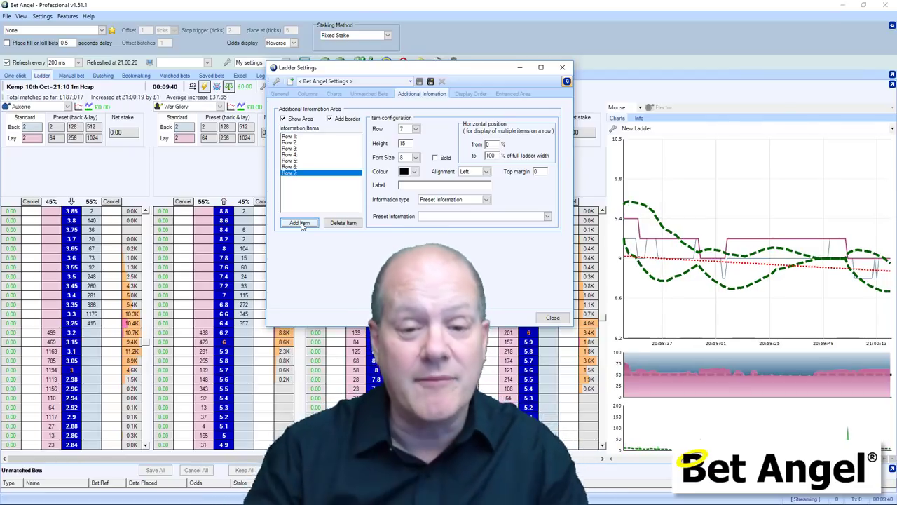
click(470, 94)
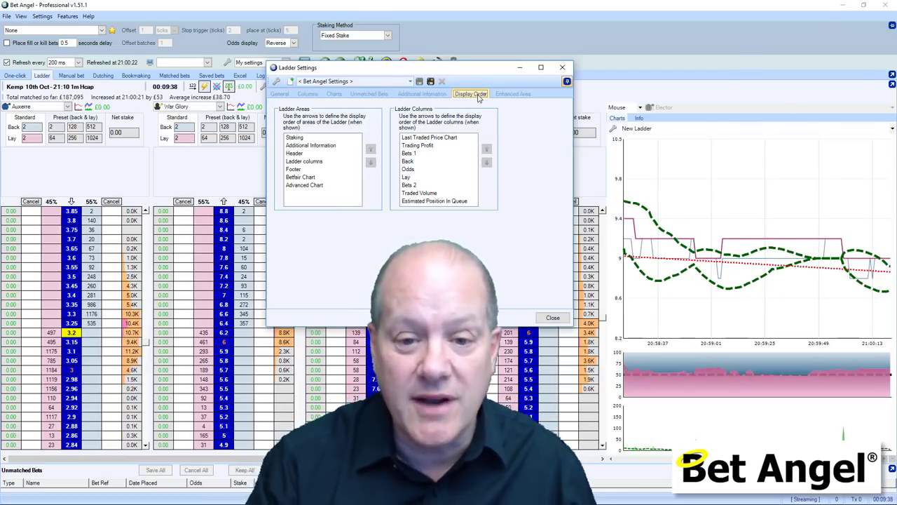
Move Additional Information to third place in the area order, after Staking and Header.
click(359, 145)
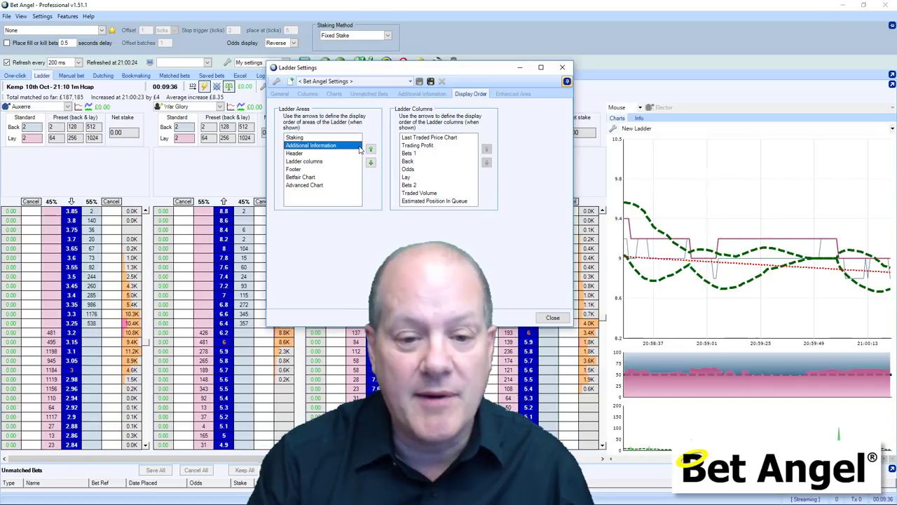
click(370, 148)
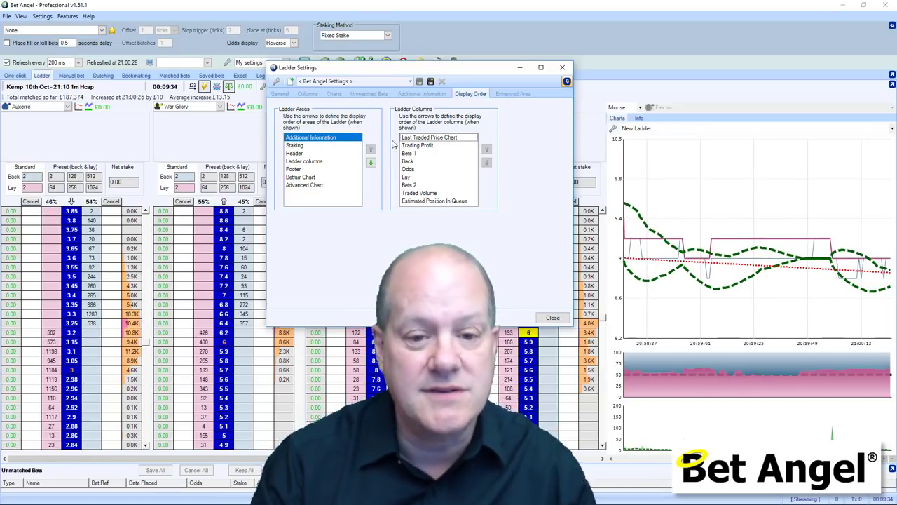
click(371, 162)
click(371, 162)
click(371, 162)
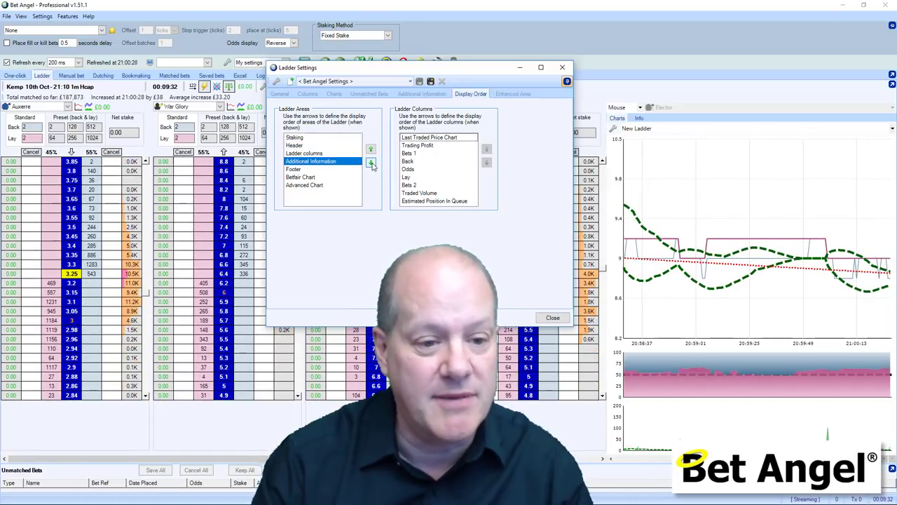
click(371, 150)
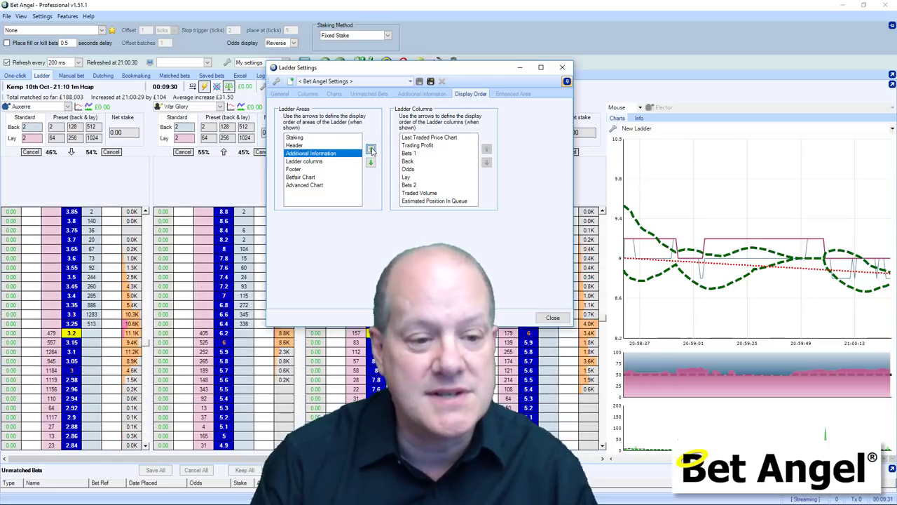
click(371, 150)
click(371, 150)
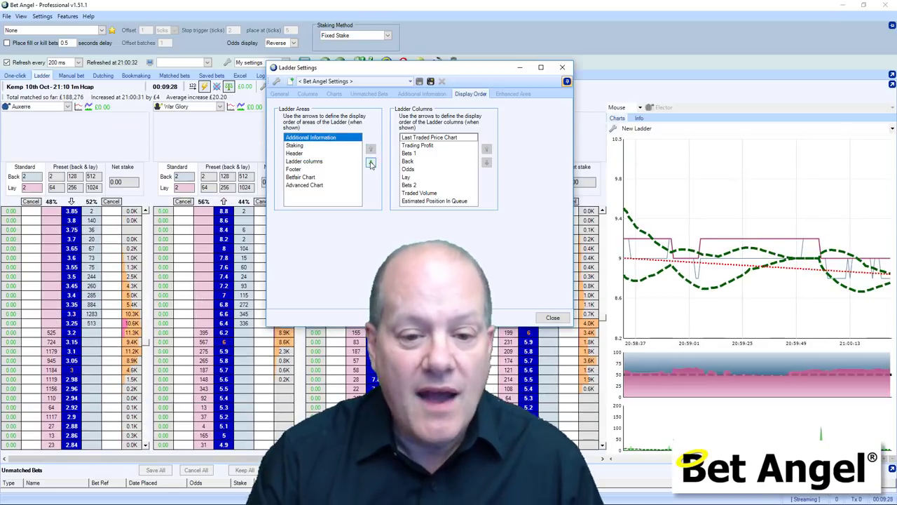
click(371, 163)
click(371, 150)
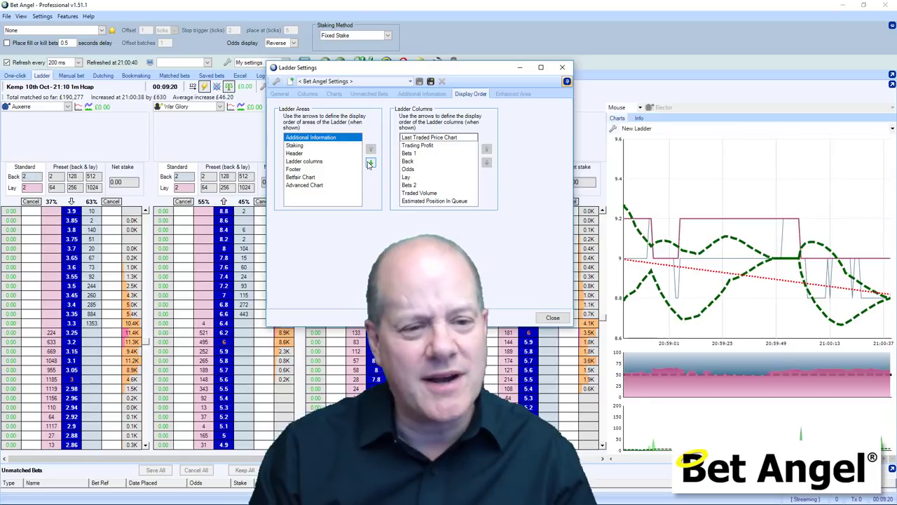
click(370, 163)
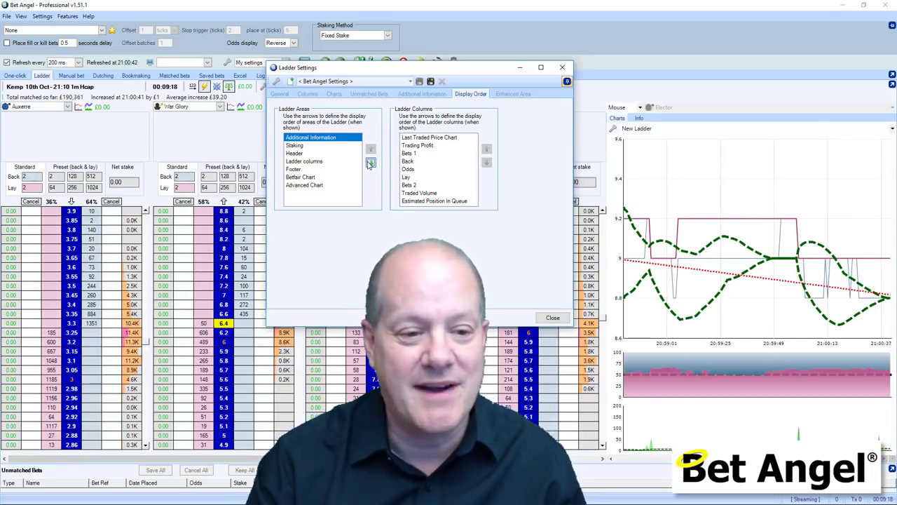
click(370, 163)
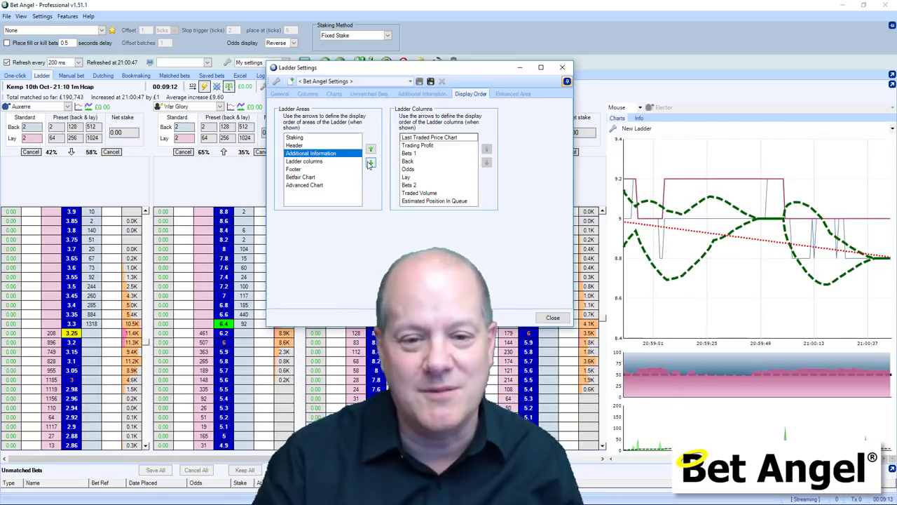
click(421, 96)
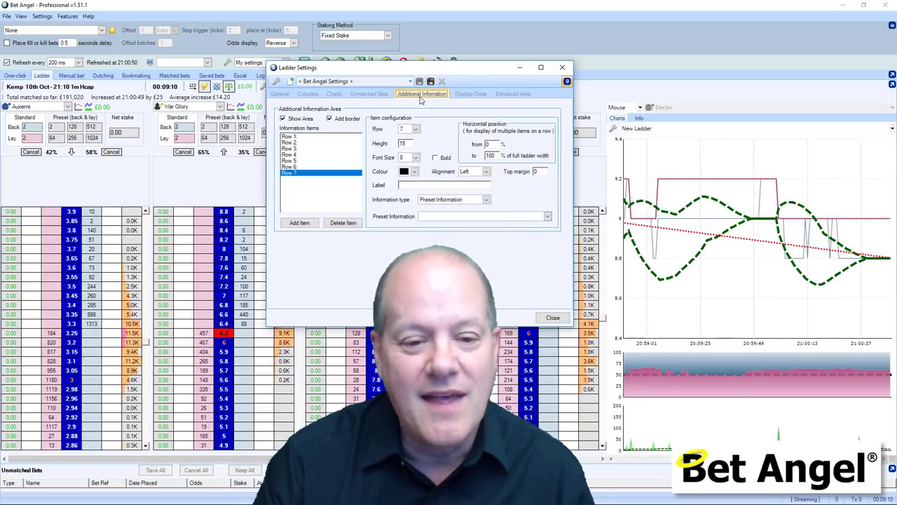
Delete the extra information rows down to Row 1, then add a Row 2.
click(349, 223)
click(349, 223)
click(349, 223)
click(350, 223)
click(350, 223)
click(350, 223)
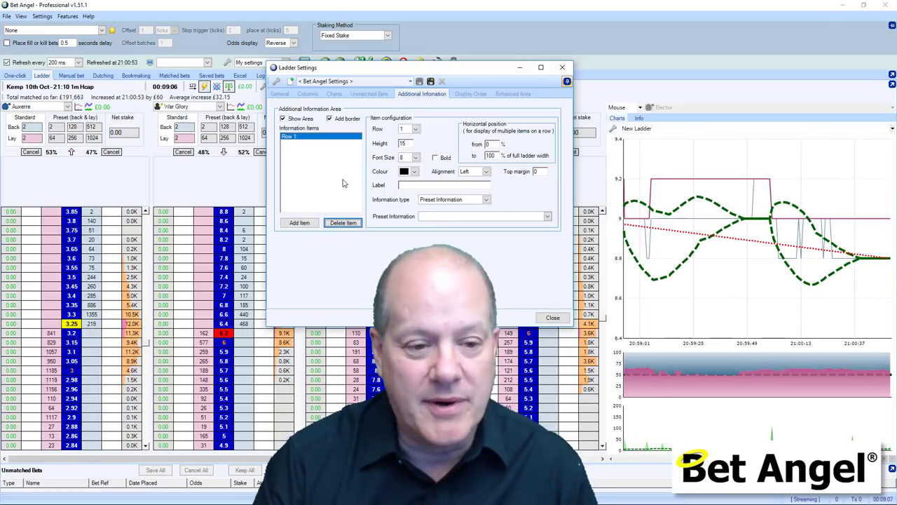
click(312, 222)
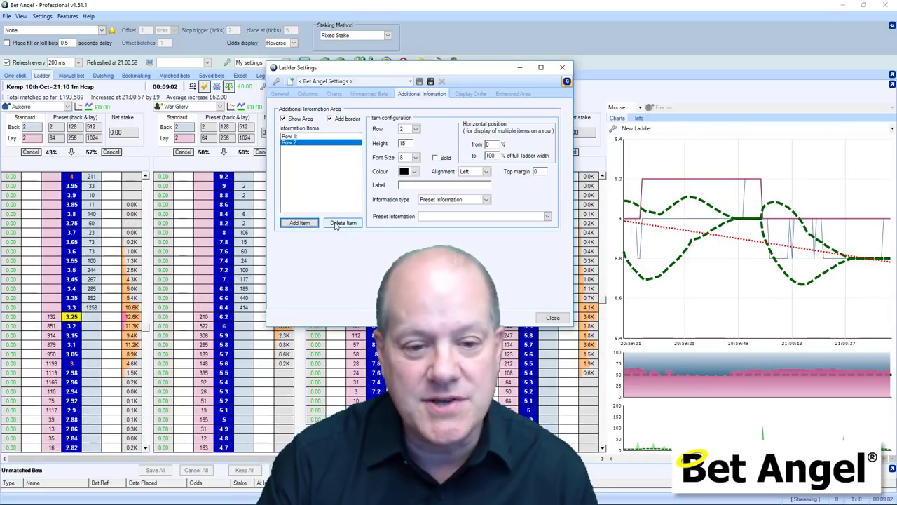
Select Row 1 and keep its information type as Preset Information.
click(295, 138)
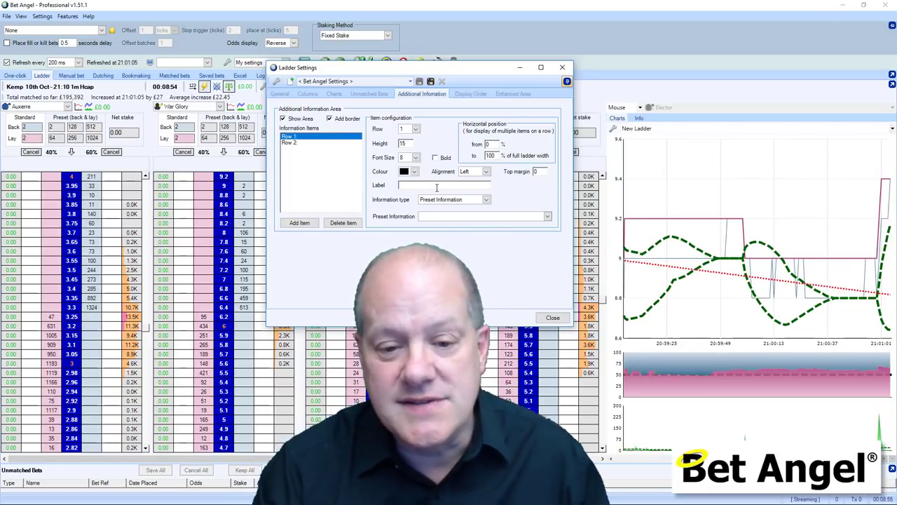
click(478, 208)
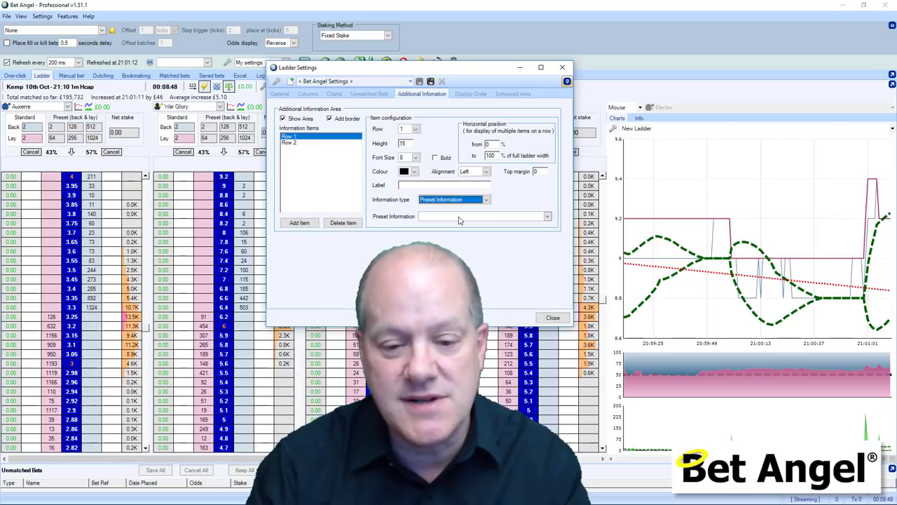
click(453, 202)
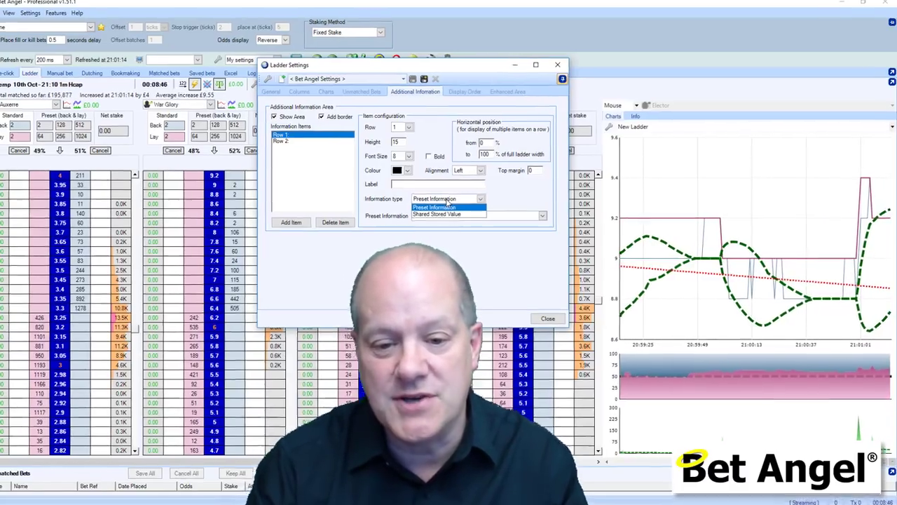
Set Row 1 to the Jockey name preset with the label 'Jockey'.
click(463, 208)
click(347, 211)
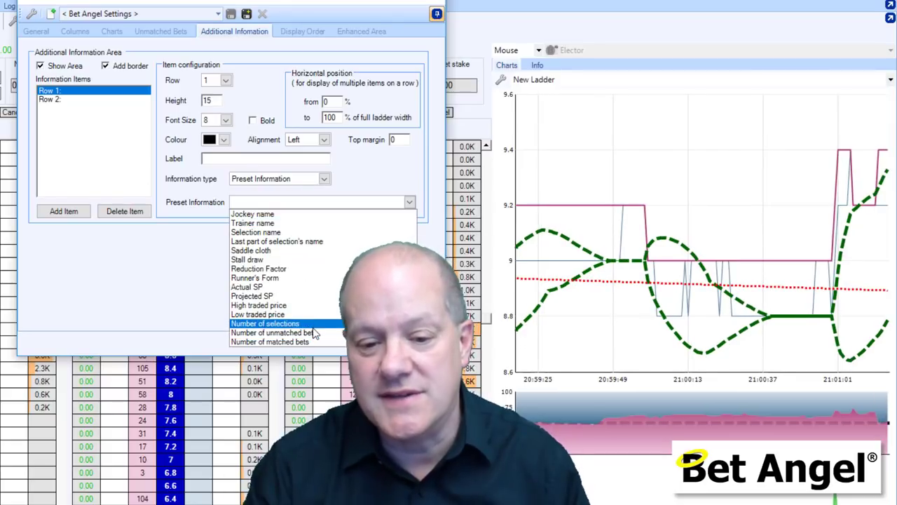
click(296, 215)
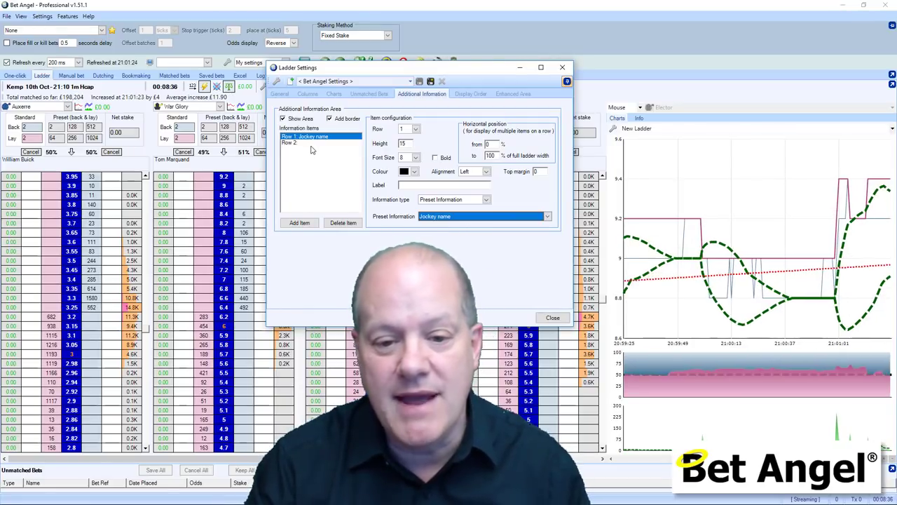
click(420, 184)
text(J)
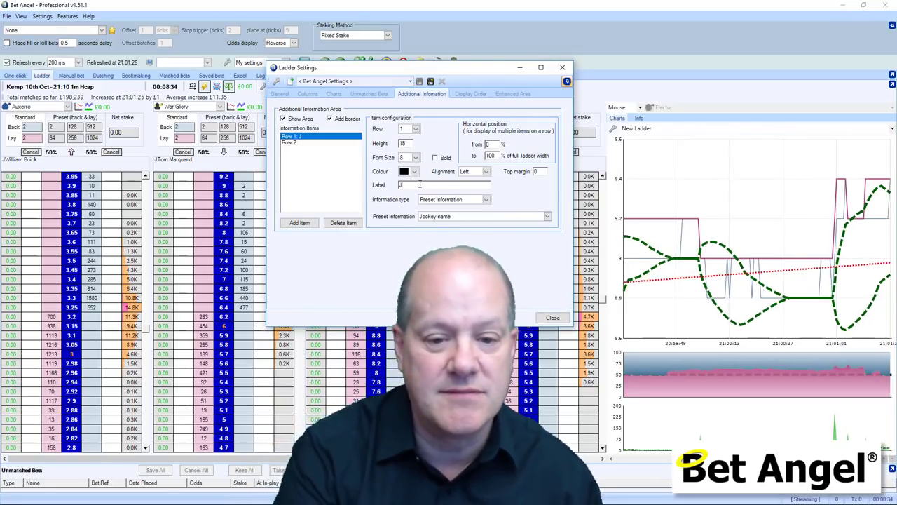
text(ockey)
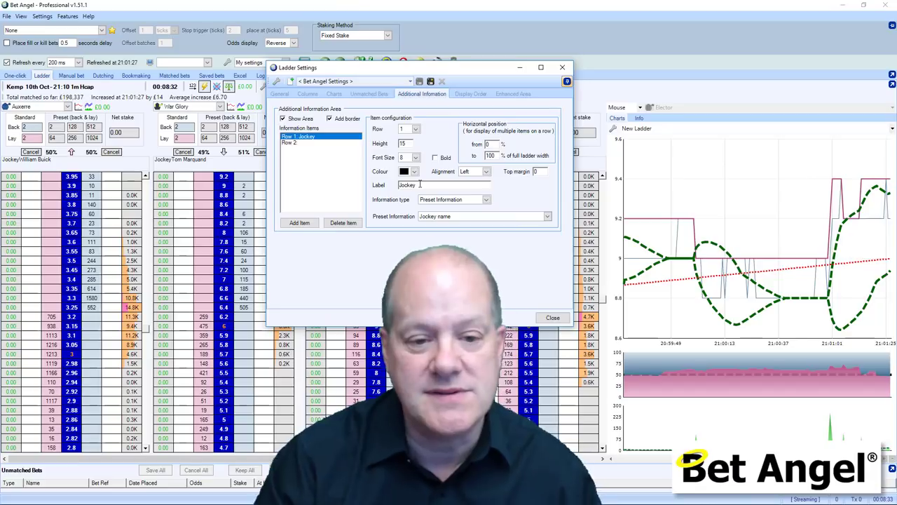
click(288, 143)
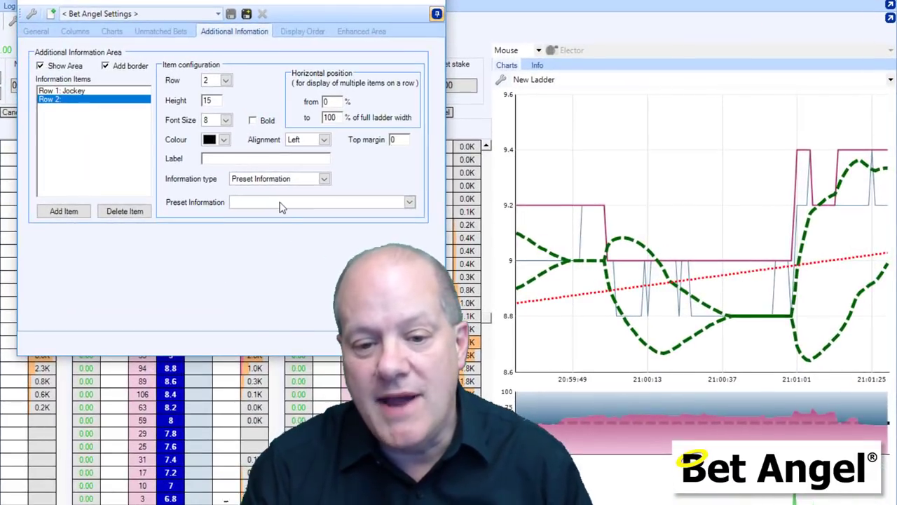
Set Row 2's preset information to Saddle cloth.
click(457, 217)
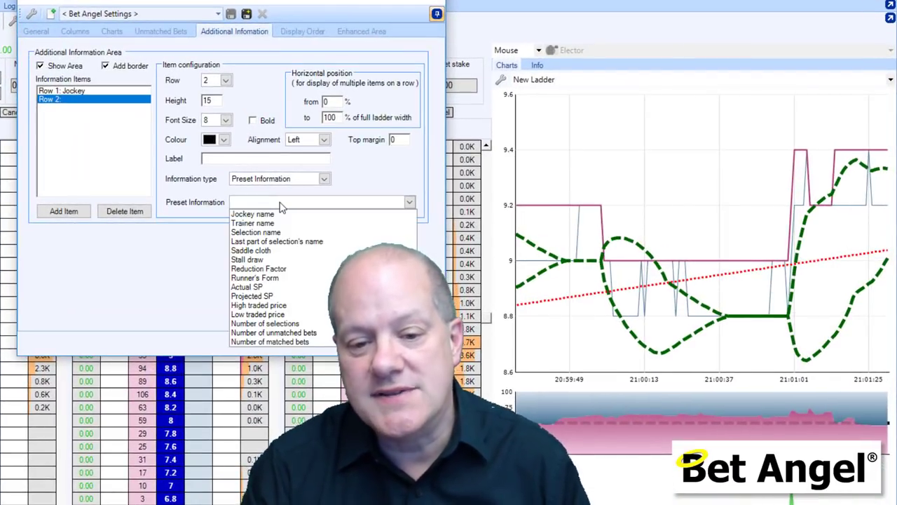
click(284, 252)
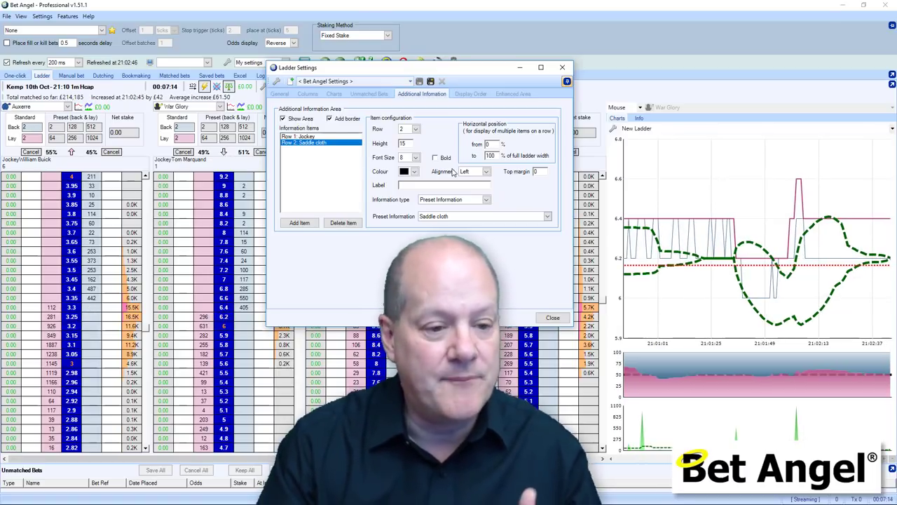
Move the Saddle cloth item onto row 1 alongside the jockey name.
click(105, 167)
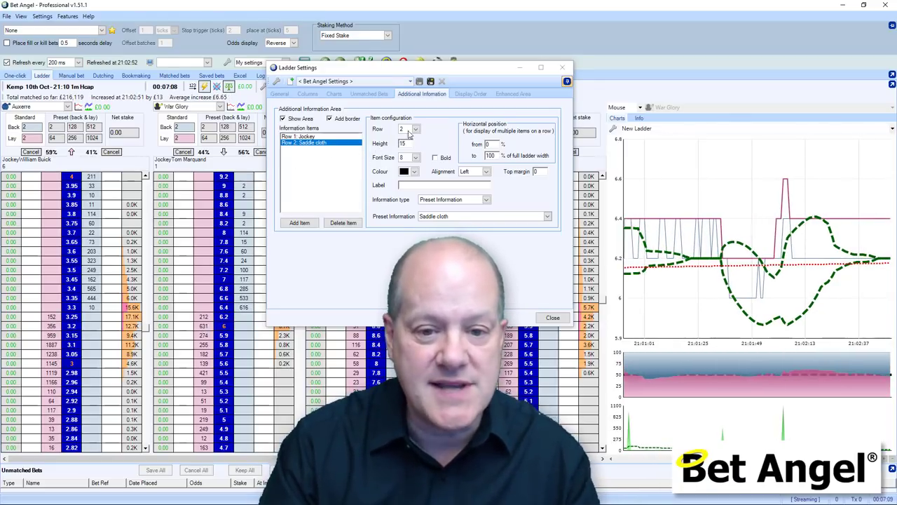
click(413, 130)
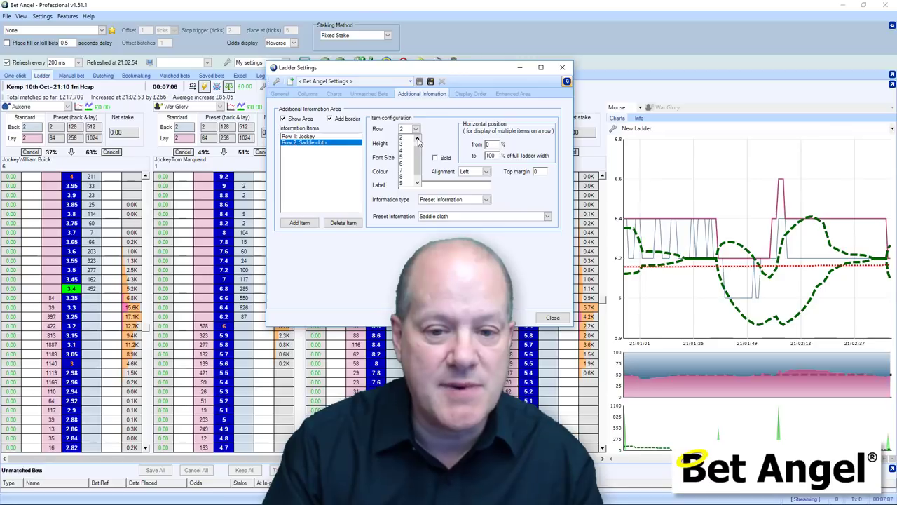
click(418, 140)
click(404, 137)
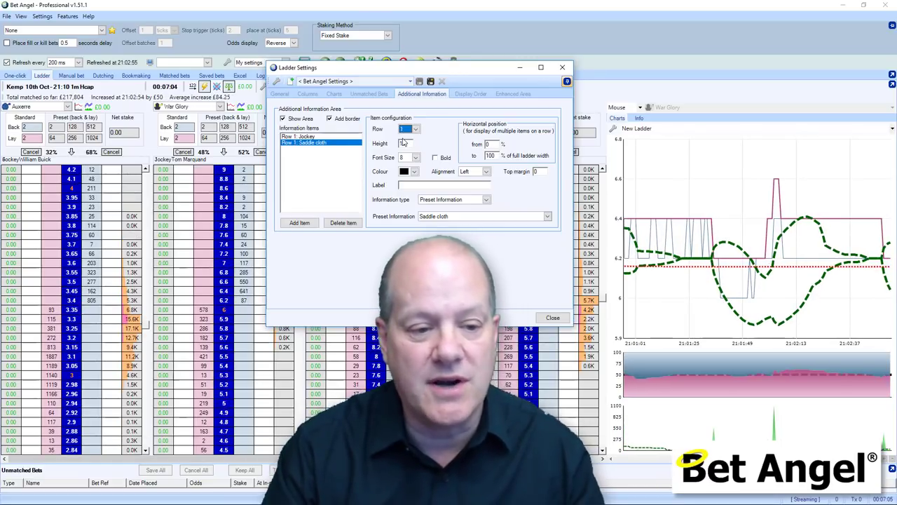
click(19, 170)
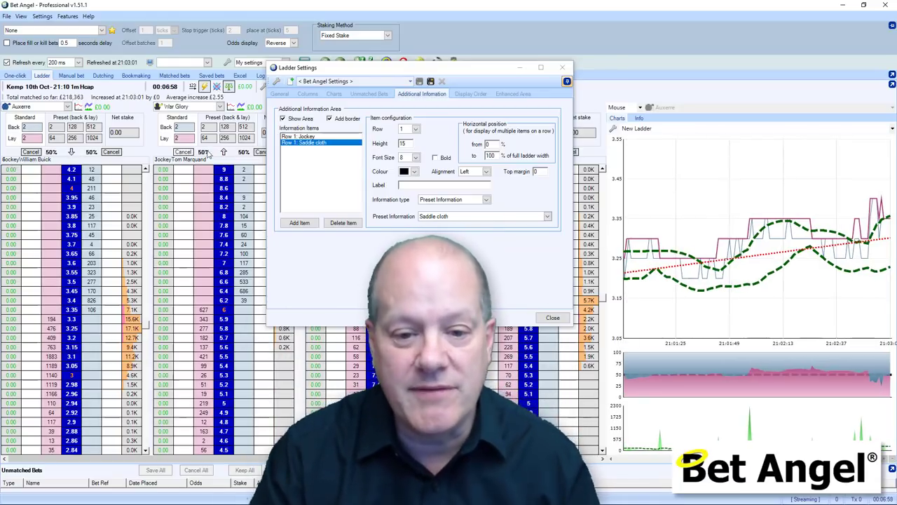
Set the Jockey item's alignment to Centre.
click(297, 136)
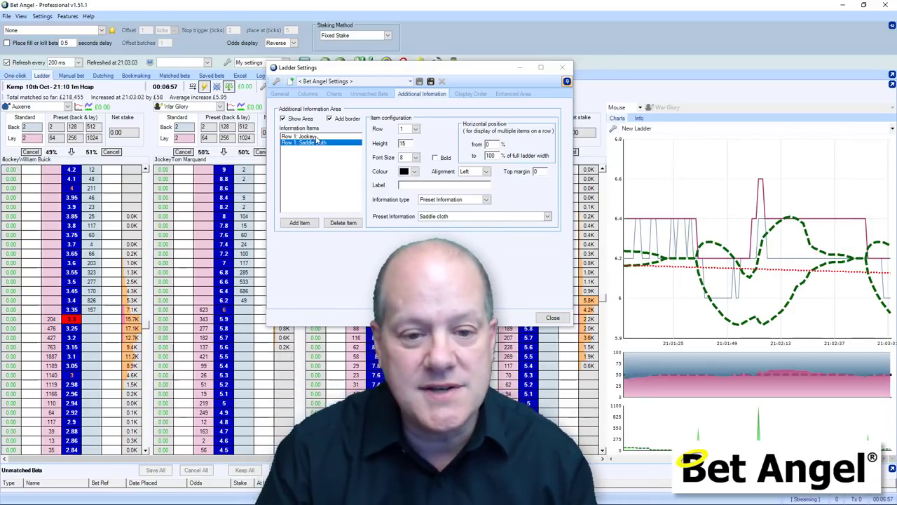
click(487, 172)
click(482, 183)
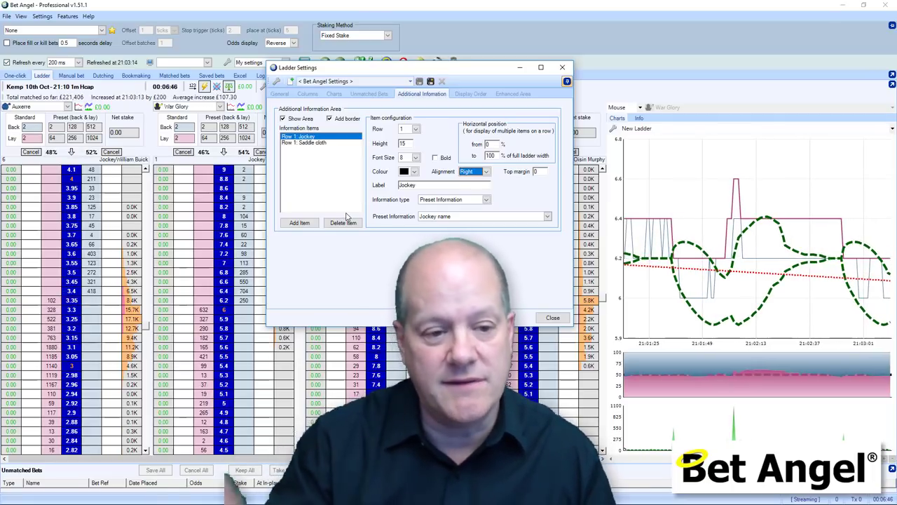
click(486, 171)
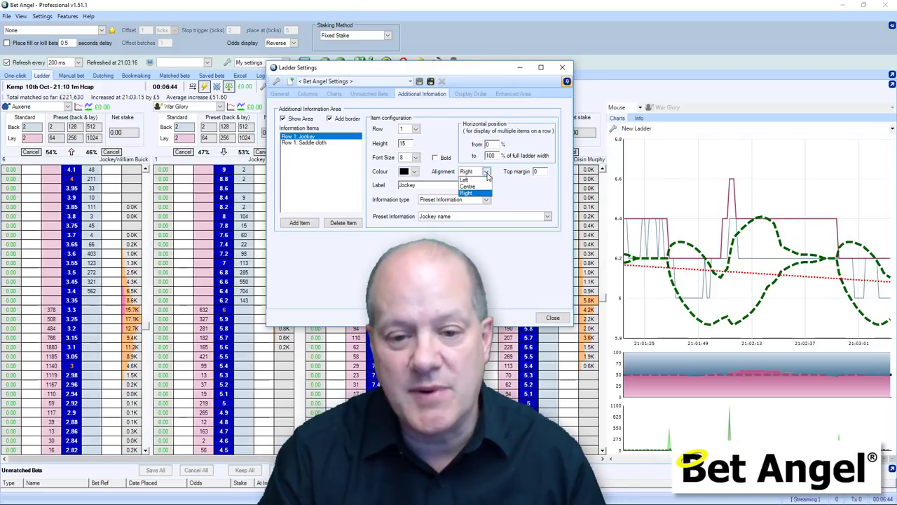
click(482, 187)
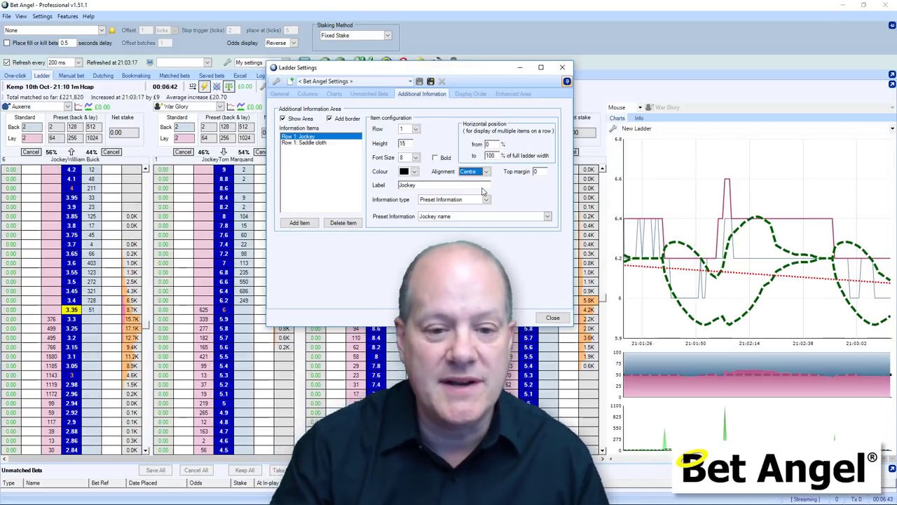
Add a new row 1 item showing the Trainer name preset, right-aligned.
click(300, 222)
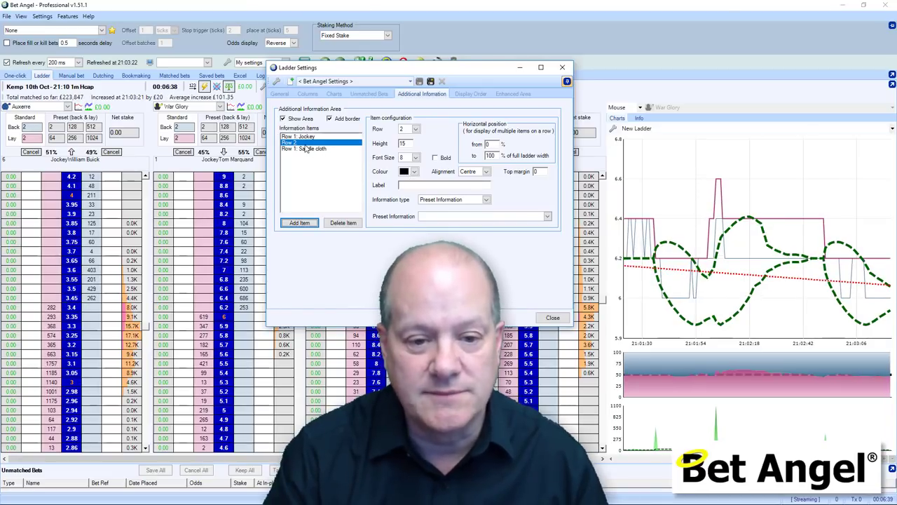
click(305, 150)
click(293, 143)
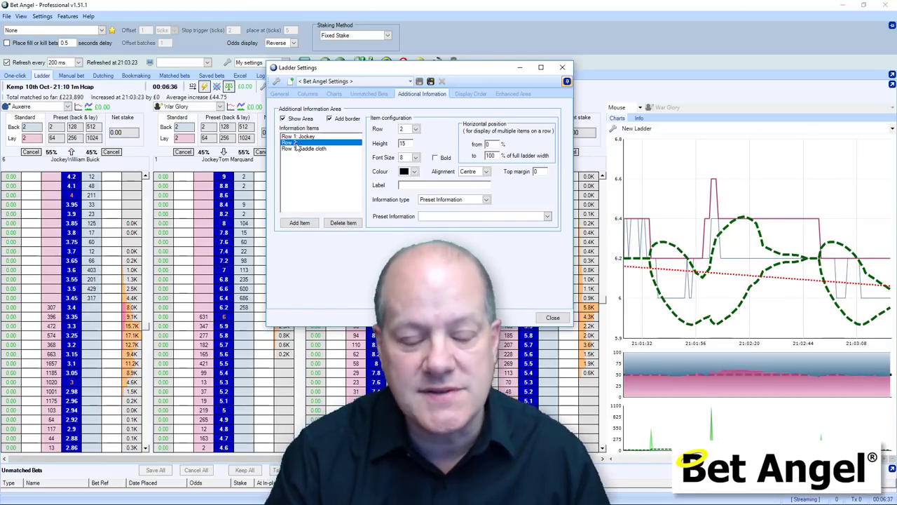
click(416, 129)
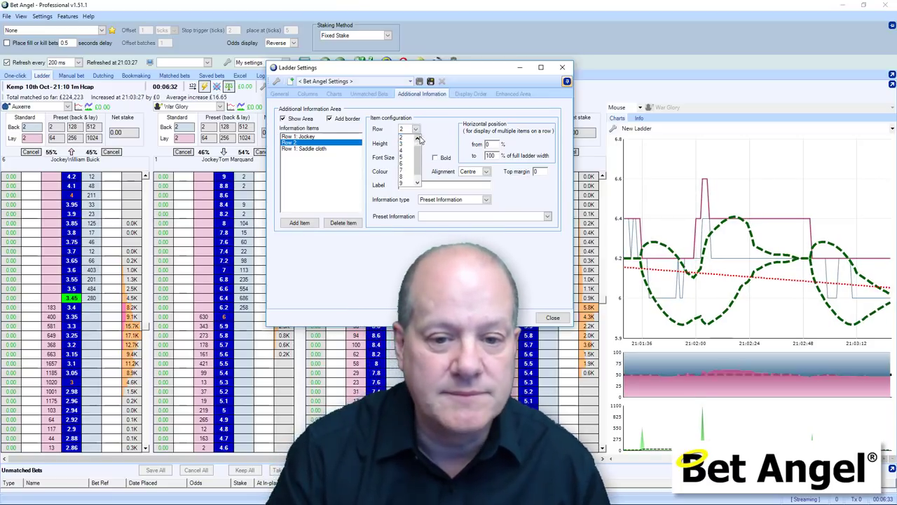
click(413, 137)
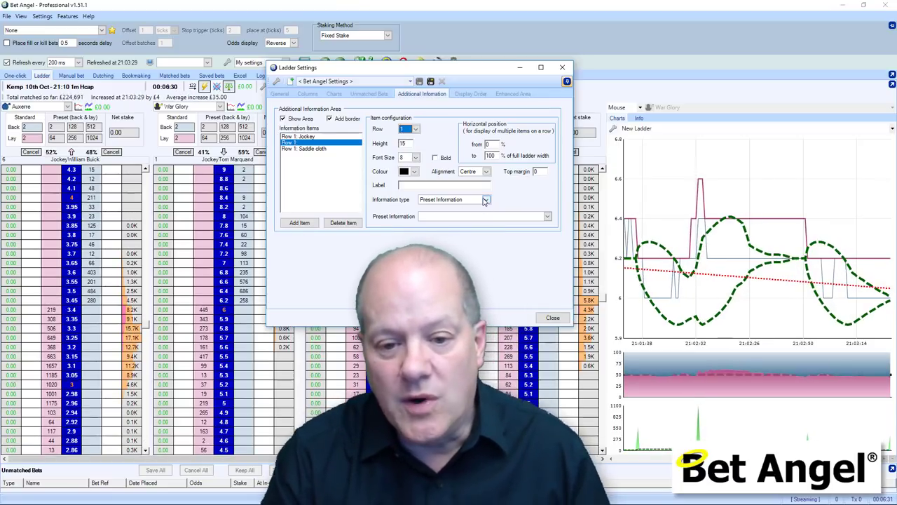
click(494, 218)
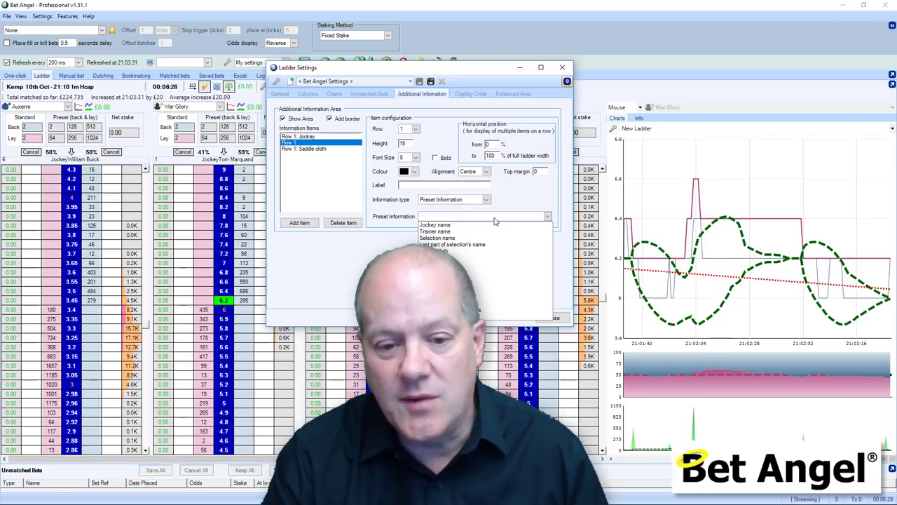
click(436, 231)
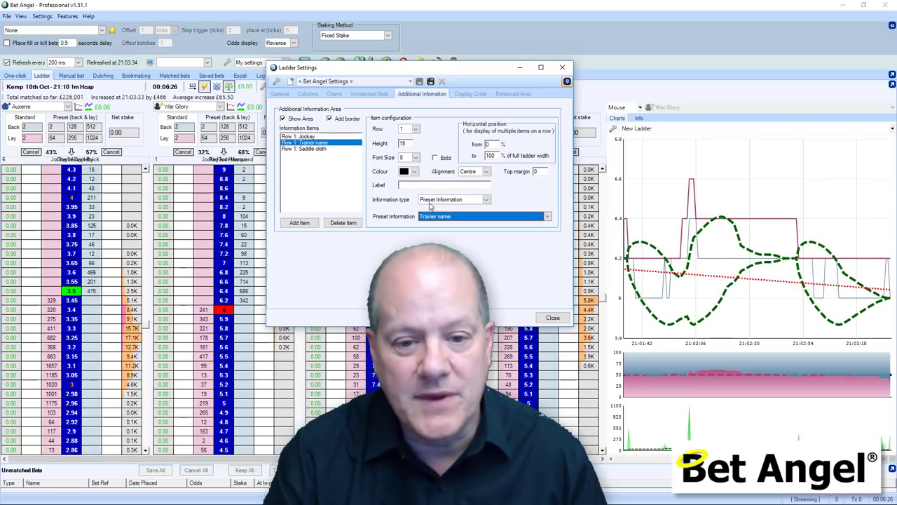
click(486, 171)
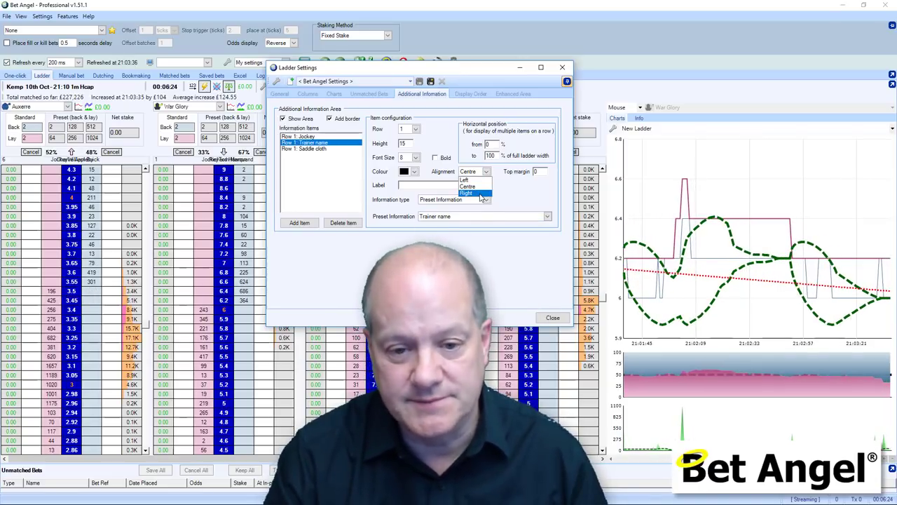
click(468, 193)
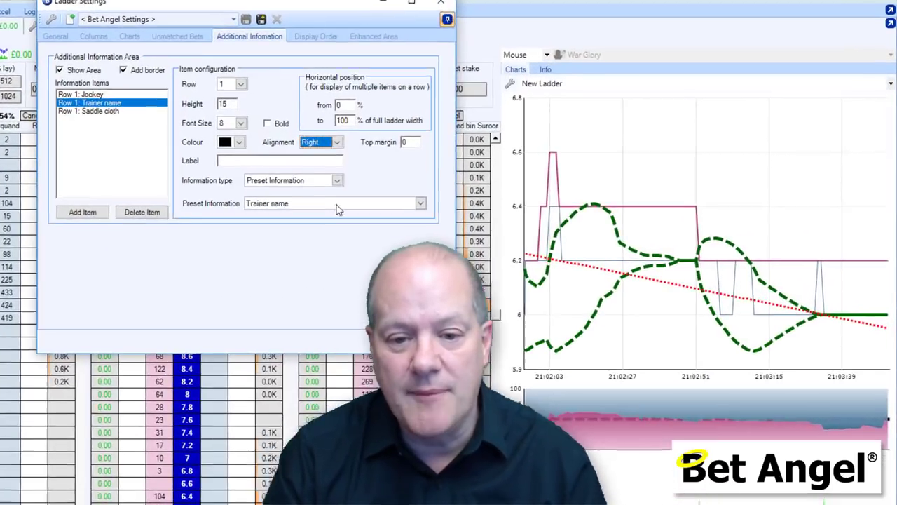
Switch the right-aligned row 1 item to Stall draw labelled 'Stall -'.
click(488, 219)
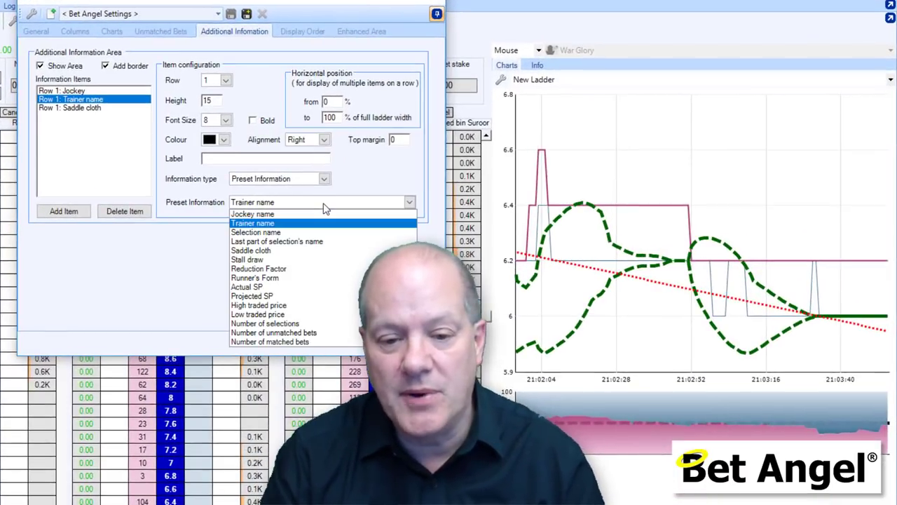
click(298, 260)
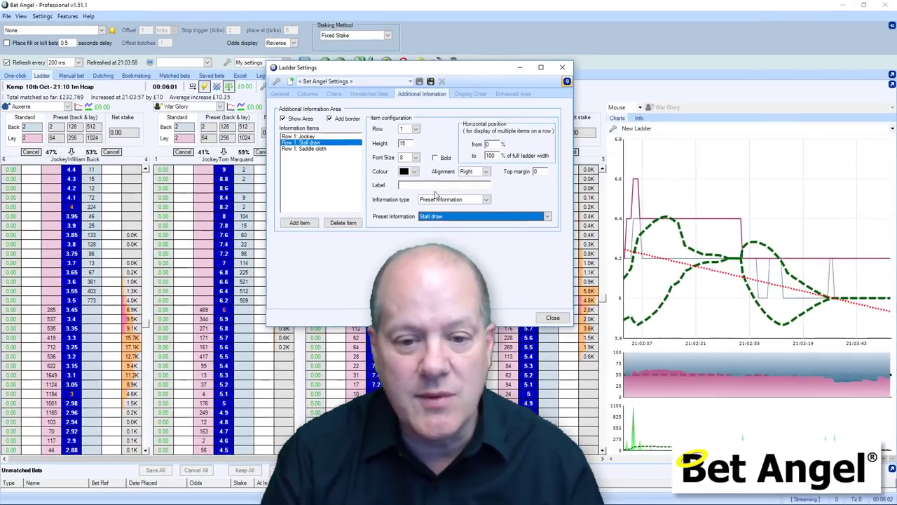
click(247, 160)
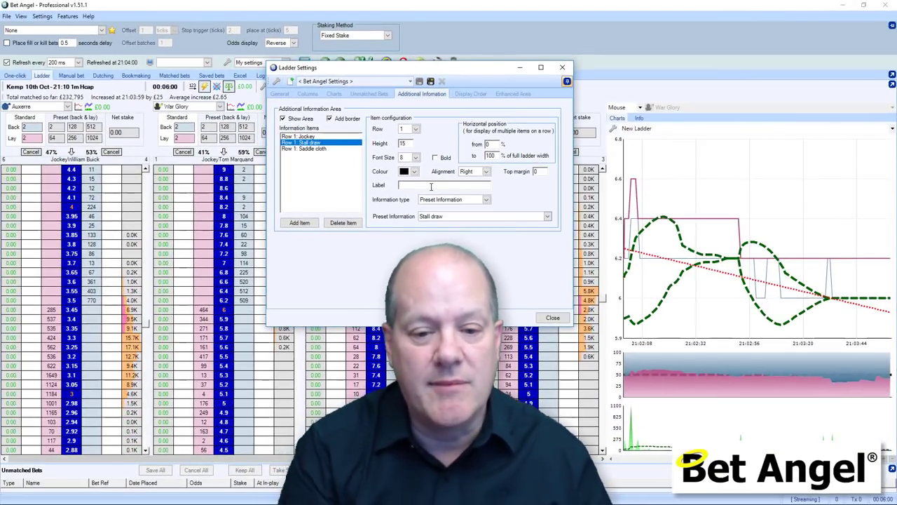
text(Stall -)
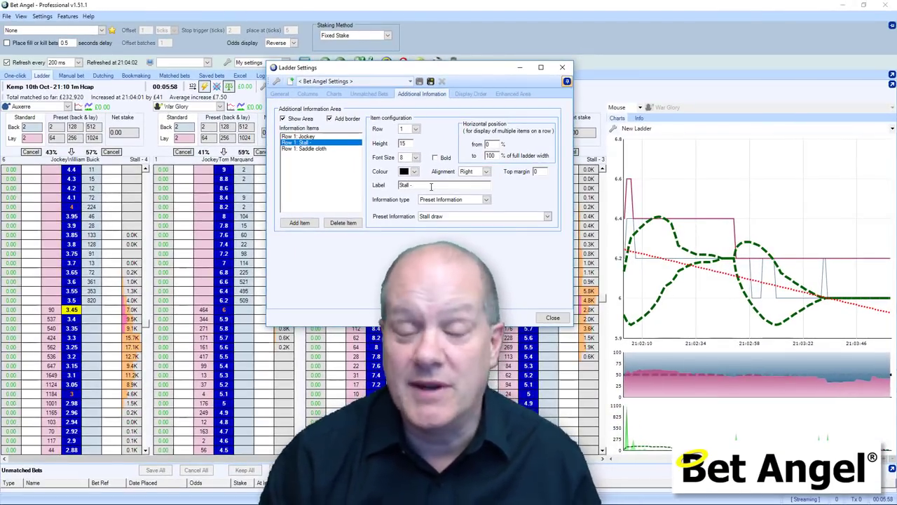
click(328, 150)
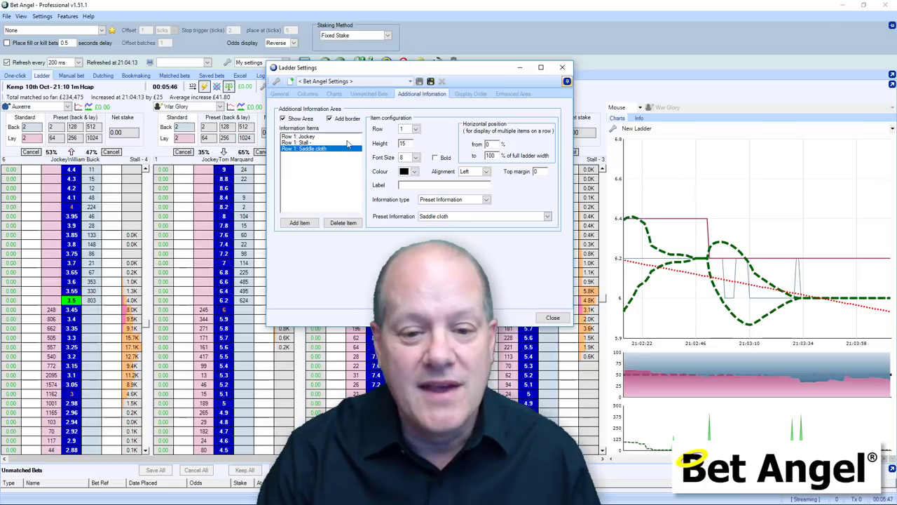
Label the saddle cloth item 'SC :' and make both saddle cloth and stall items bold.
text(SC )
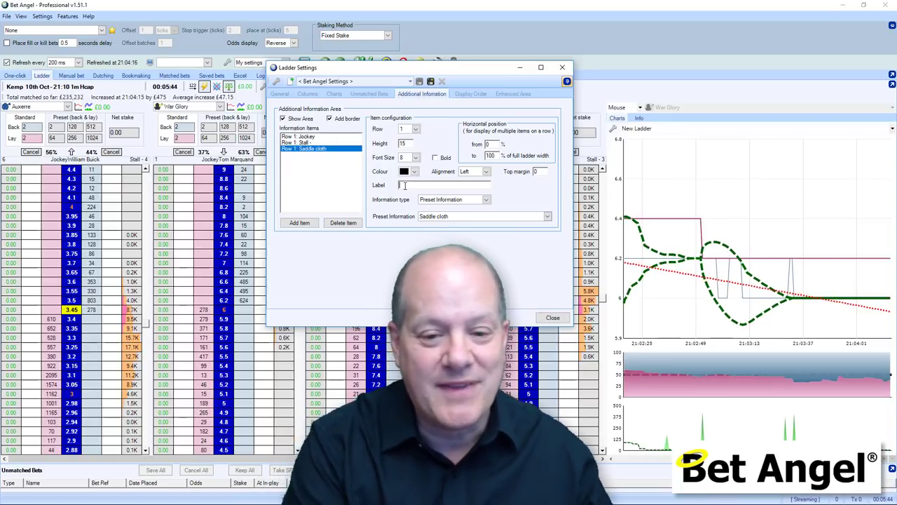
text(:)
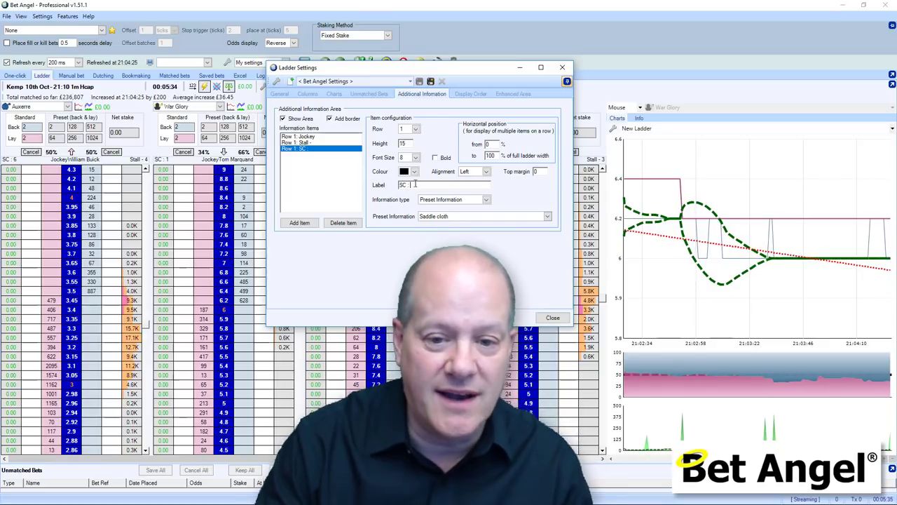
click(436, 158)
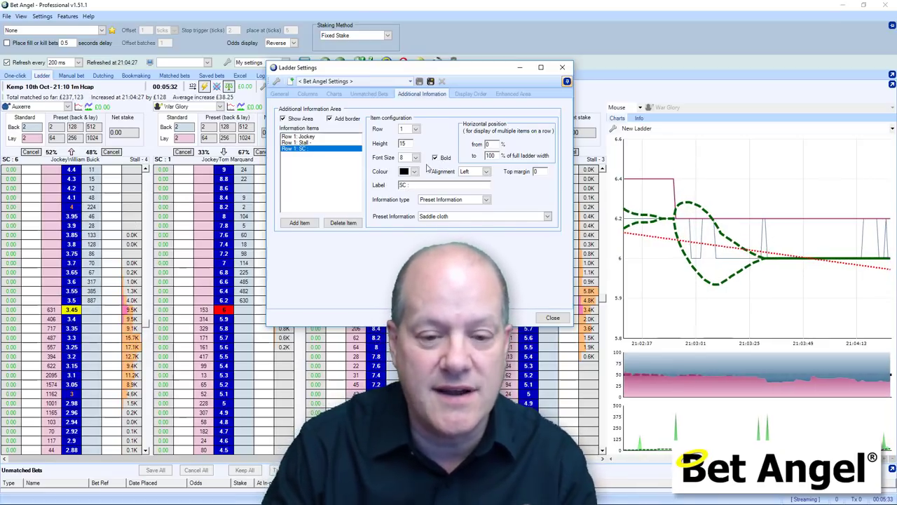
key(Up)
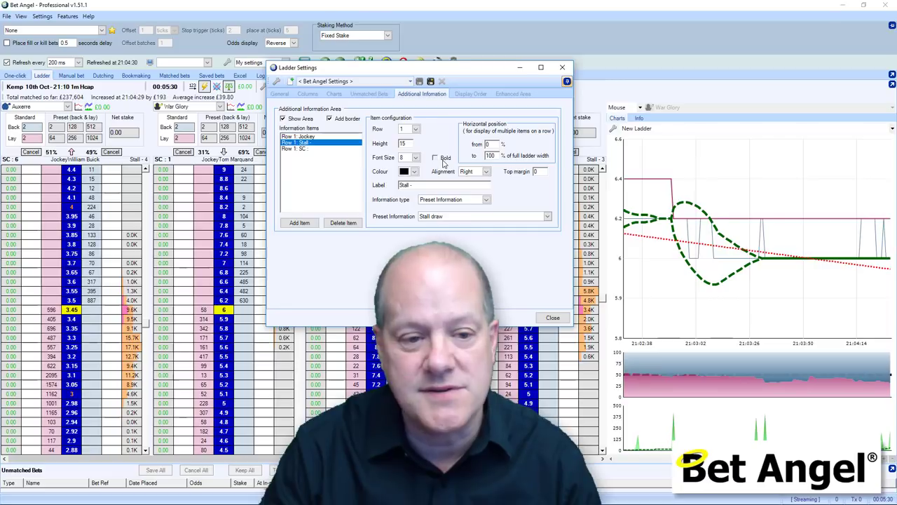
click(435, 158)
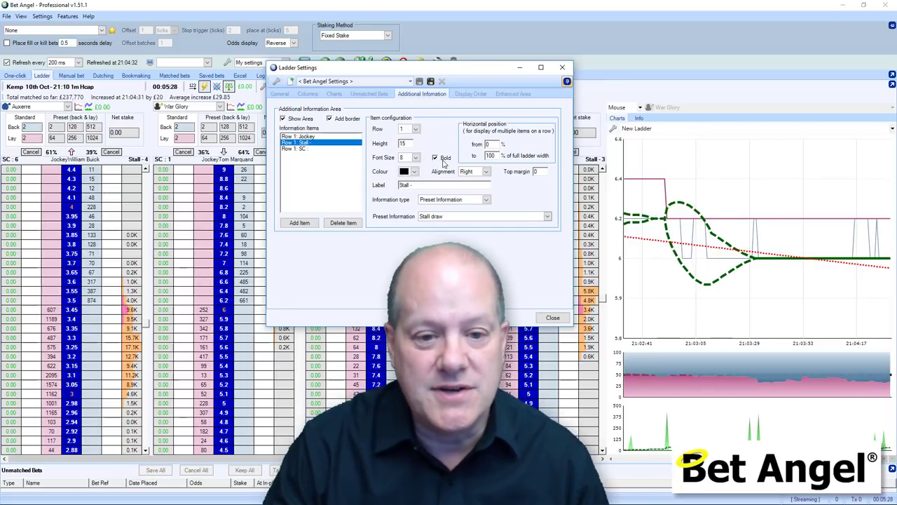
Add a Row 2 item showing the High traded price preset.
click(299, 222)
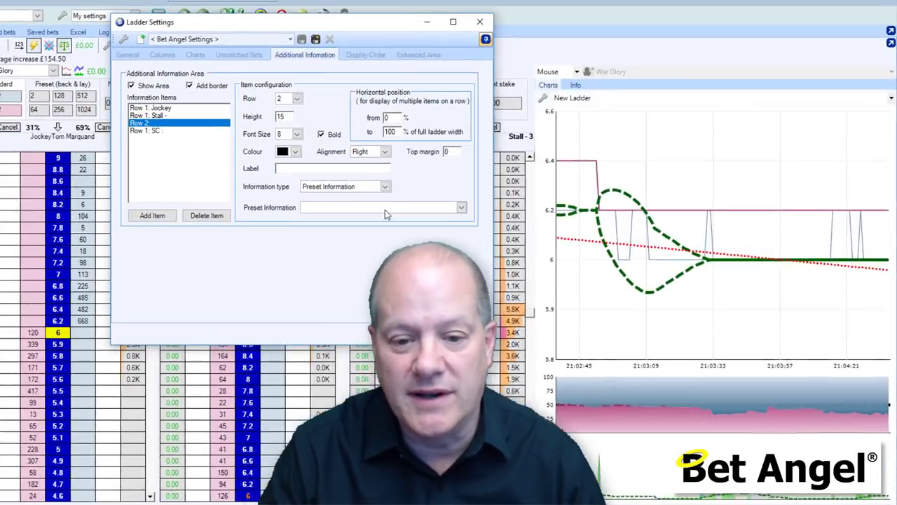
click(487, 217)
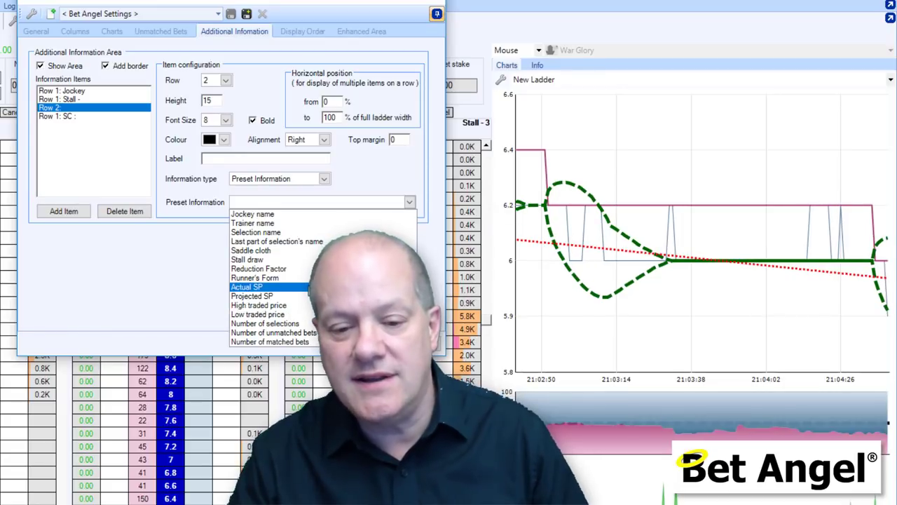
click(298, 306)
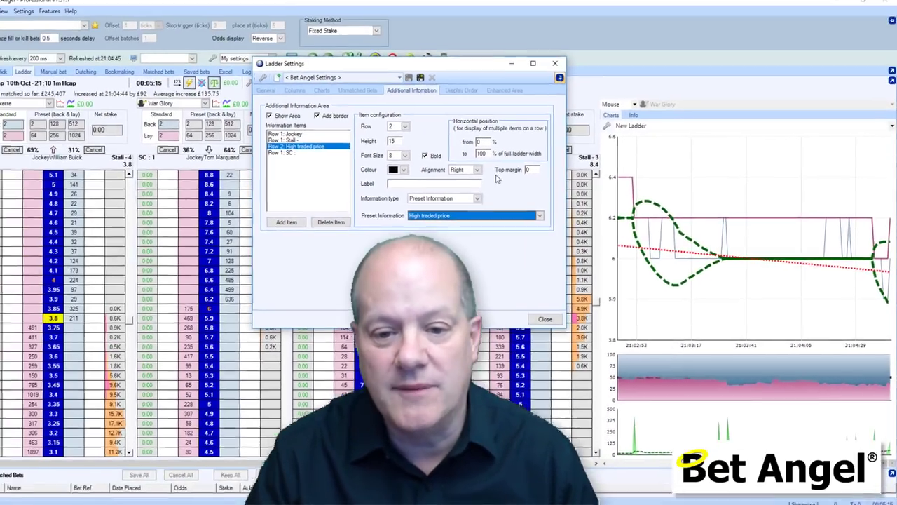
click(326, 141)
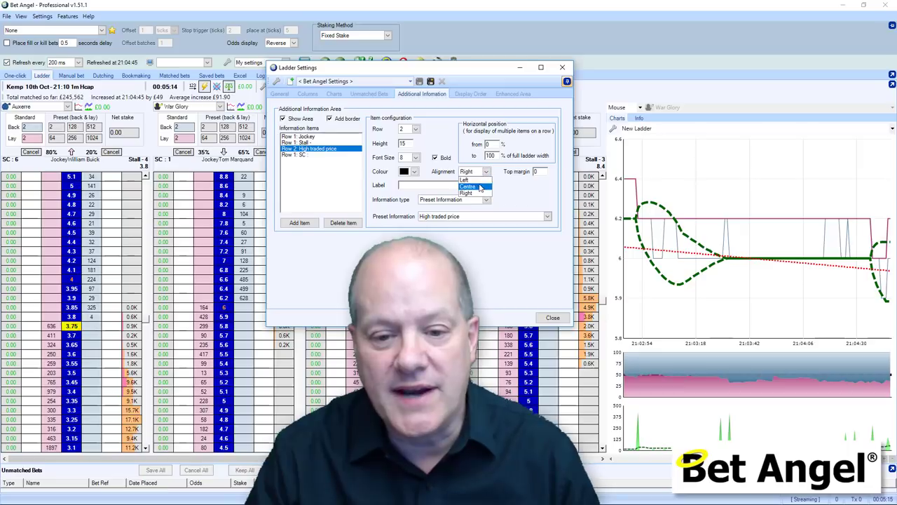
click(468, 186)
Style the high traded price row dark navy, font size 10, right-aligned.
click(414, 171)
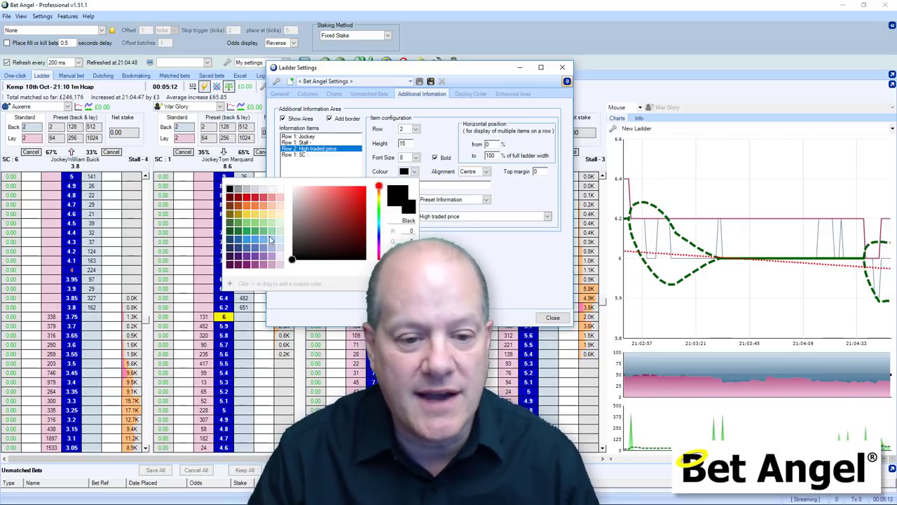
click(242, 239)
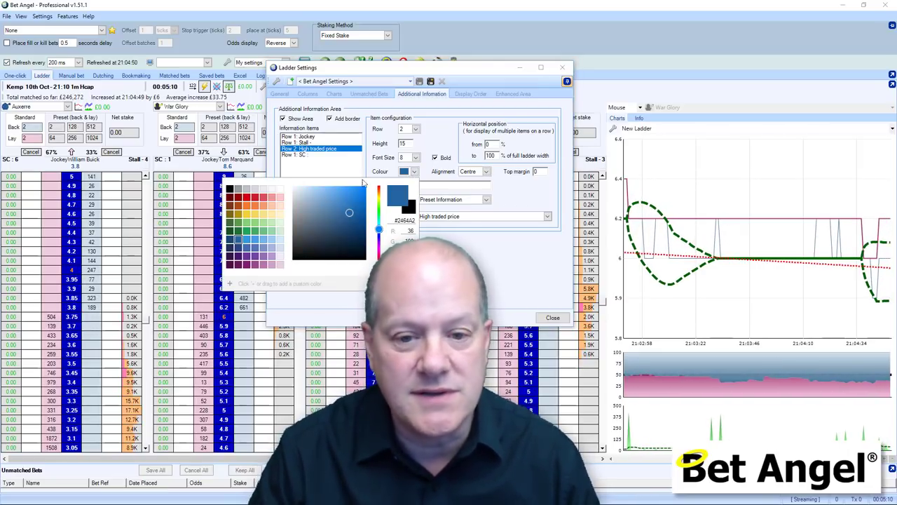
drag(332, 242, 340, 252)
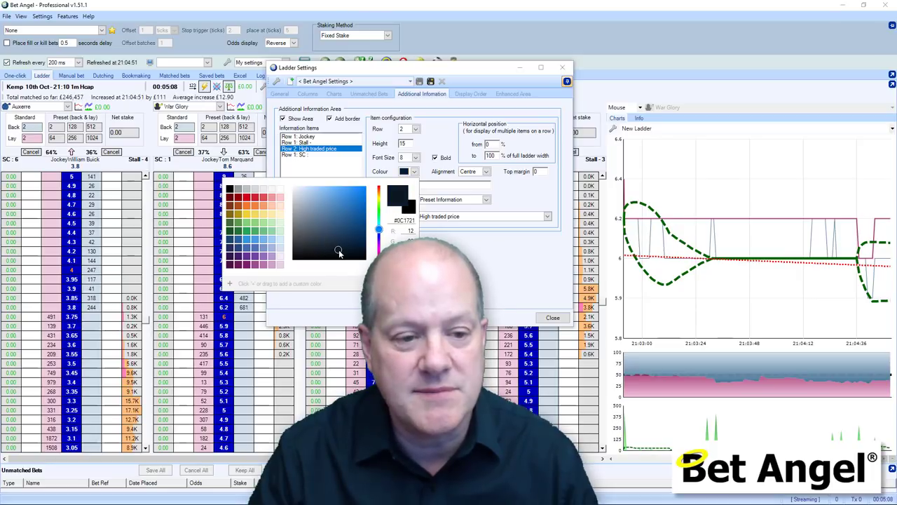
click(404, 142)
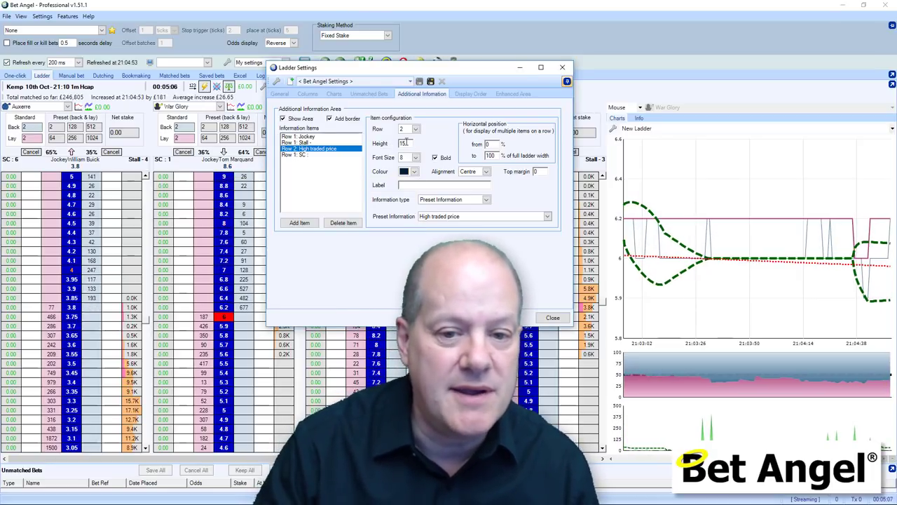
click(415, 159)
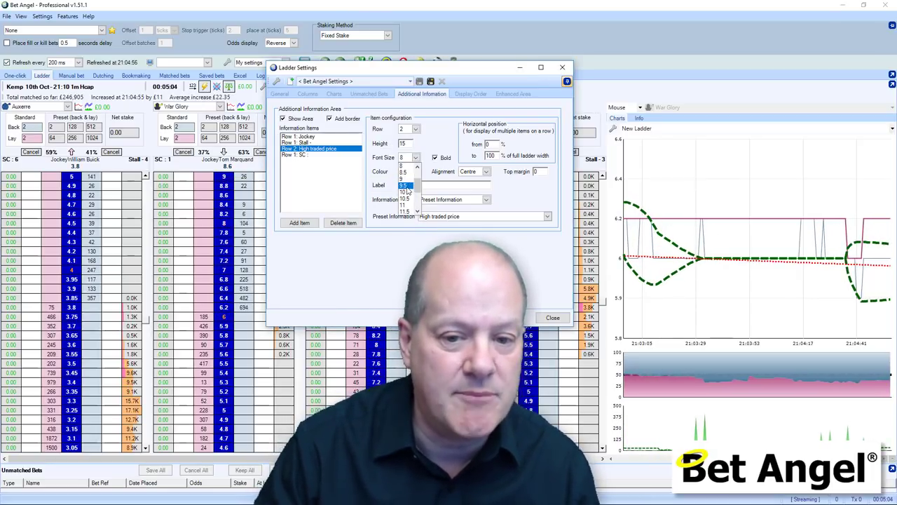
click(405, 190)
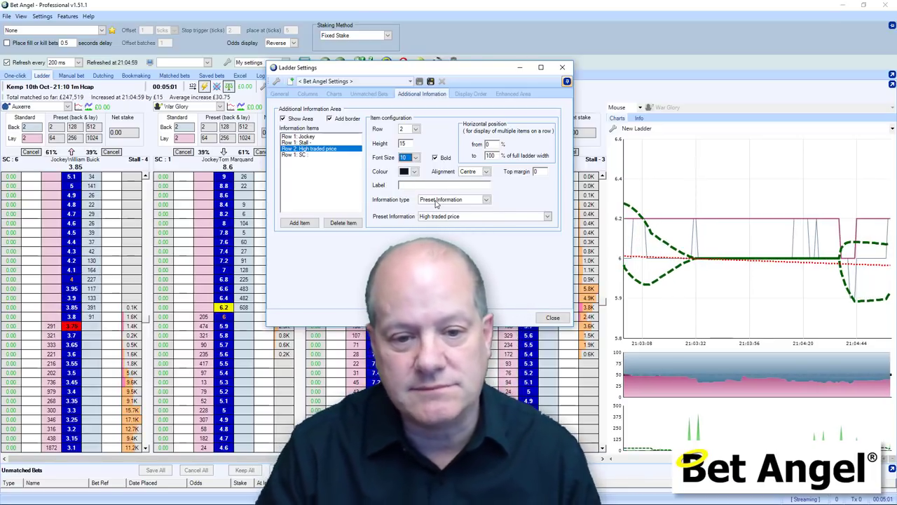
click(487, 172)
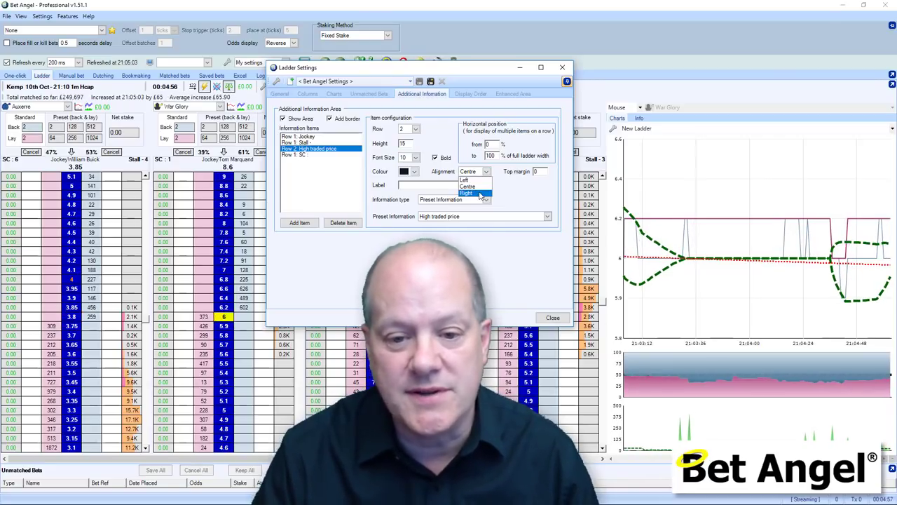
click(481, 194)
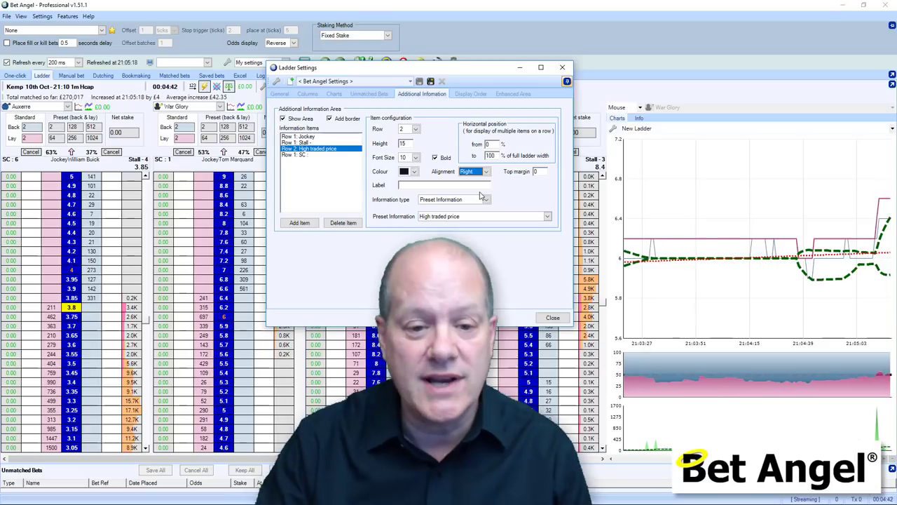
Delete the Row 2 high traded price item and switch Stall to Shared Stored Value.
click(343, 223)
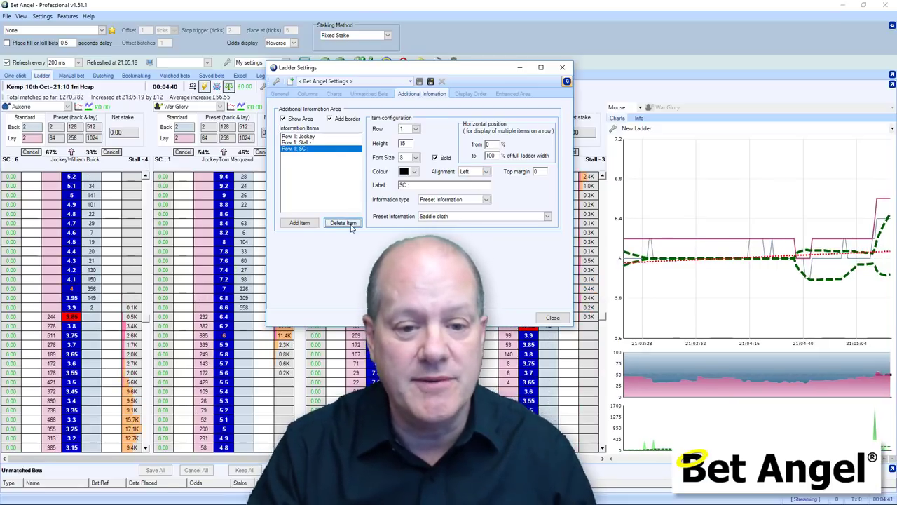
click(312, 143)
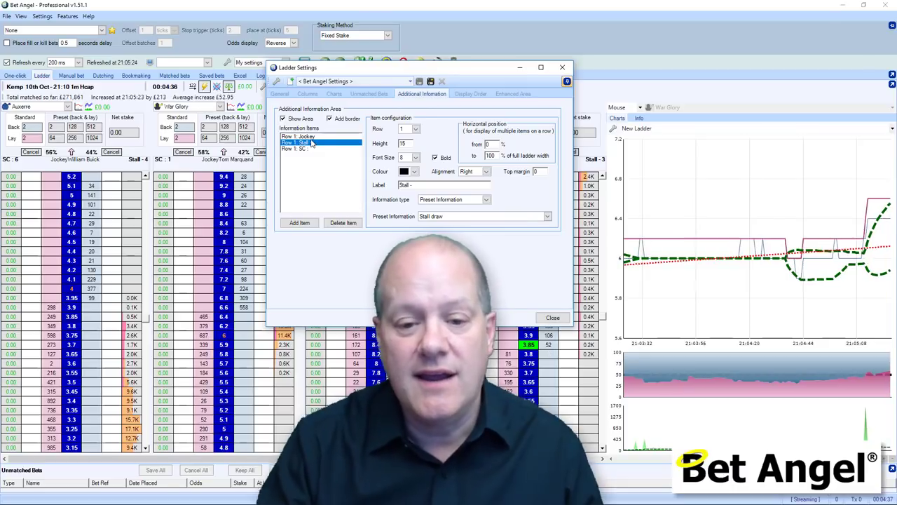
click(461, 215)
click(460, 213)
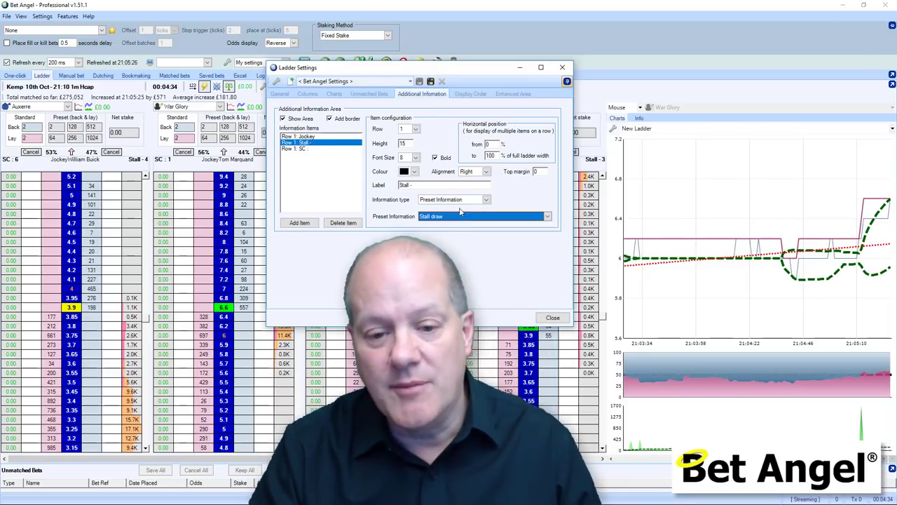
click(461, 200)
click(455, 217)
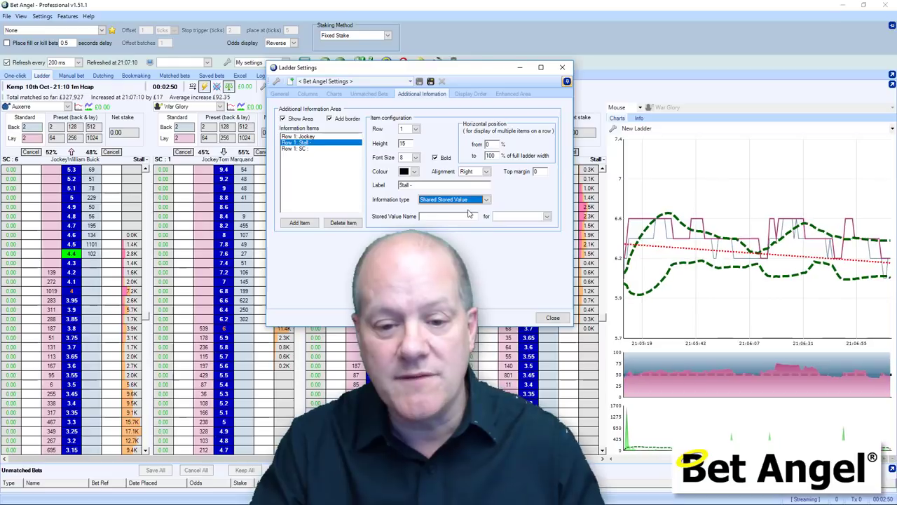
Switch the Stall item's information type back to Preset Information (Stall draw).
click(475, 200)
click(467, 208)
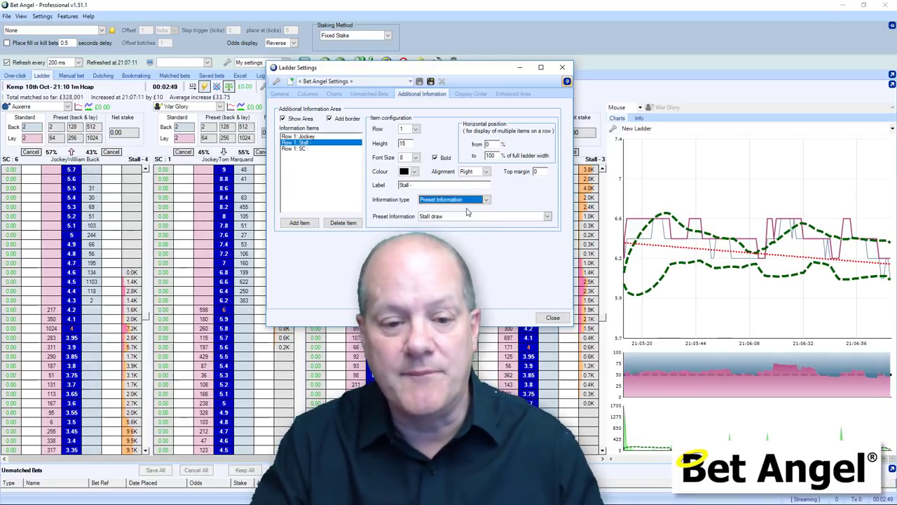